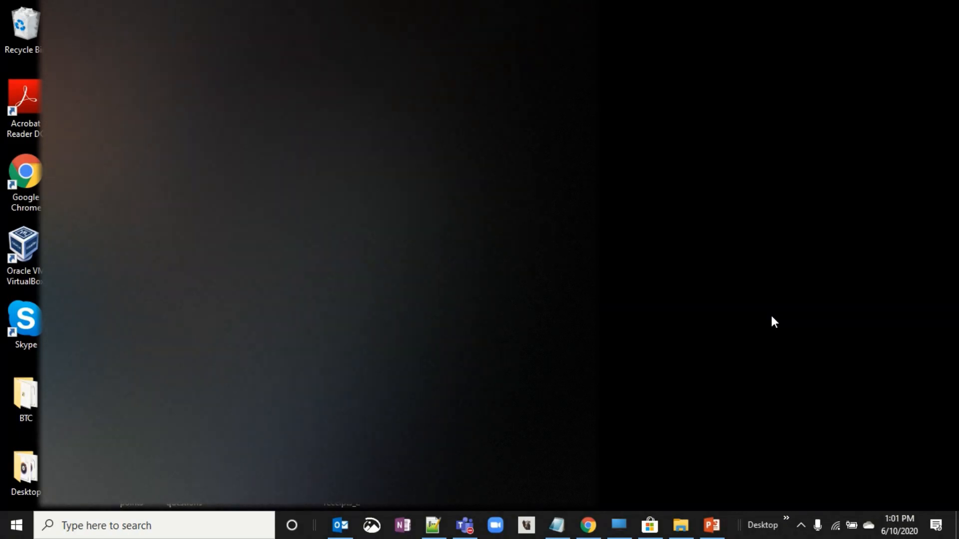
Step: Open Chrome and review the third-party SQL tools in Snowflake's documentation, highlighting DBeaver's automatic JDBC driver installation note
{"action": "left_click", "coordinate": [584, 527]}
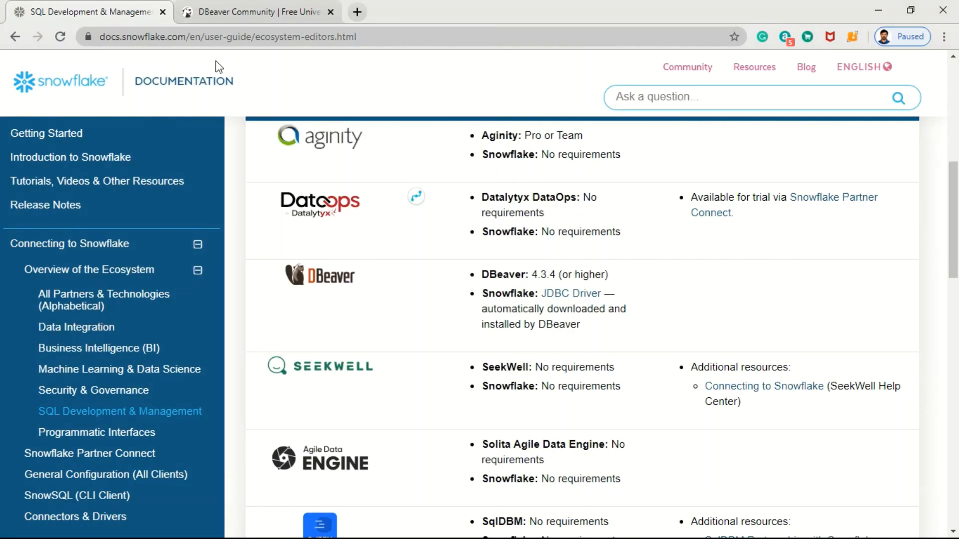
{"action": "scroll", "coordinate": [455, 285], "scroll_direction": "up", "scroll_amount": 2}
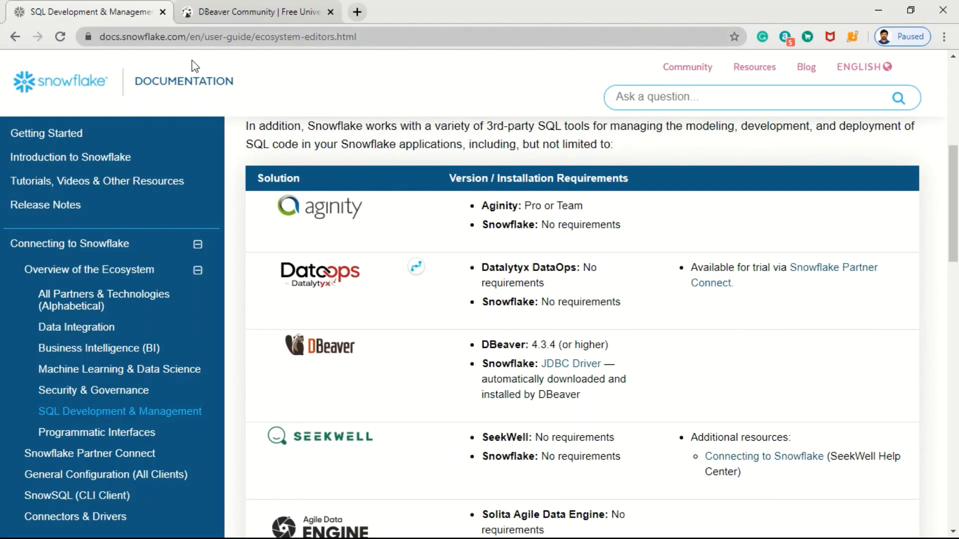
{"action": "scroll", "coordinate": [573, 372], "scroll_direction": "down", "scroll_amount": 4}
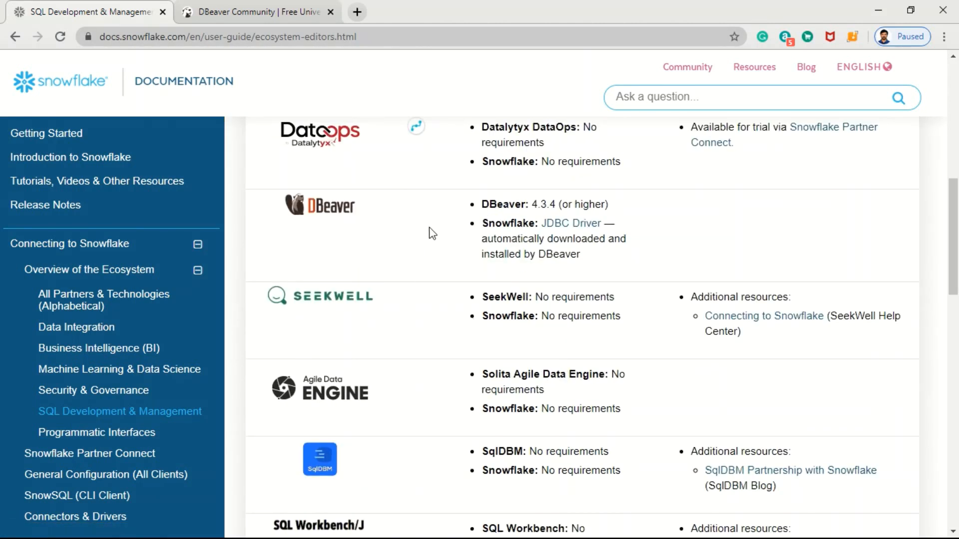
{"action": "scroll", "coordinate": [539, 353], "scroll_direction": "down", "scroll_amount": 4}
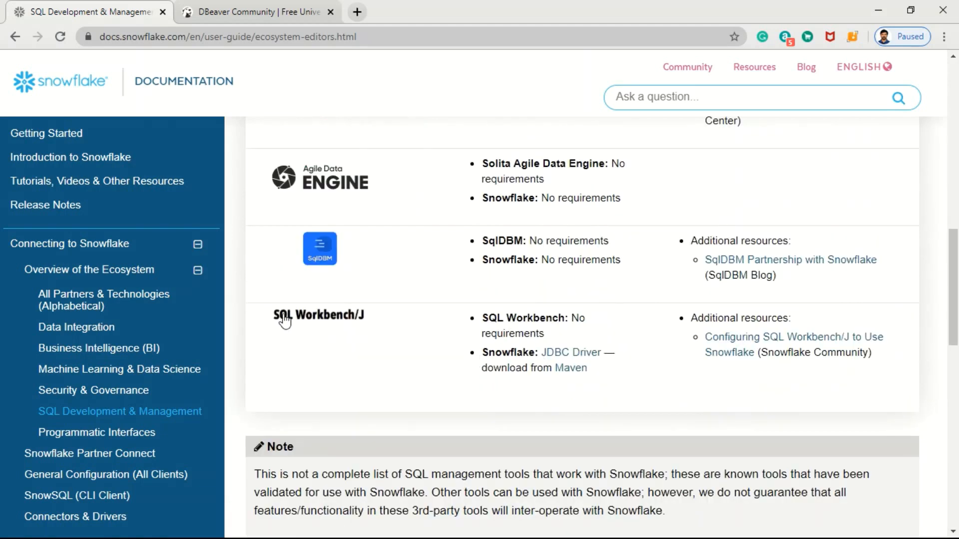
{"action": "scroll", "coordinate": [420, 351], "scroll_direction": "up", "scroll_amount": 4}
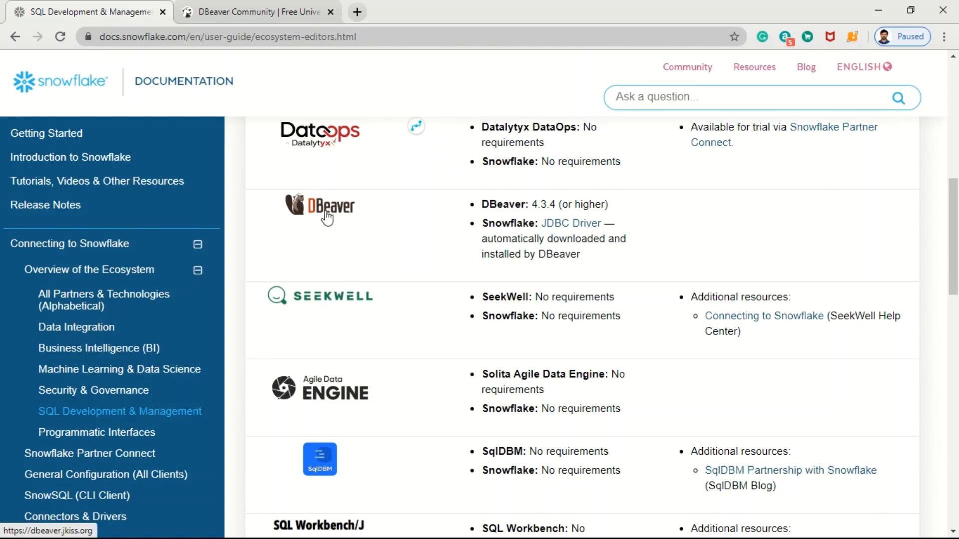
{"action": "left_click_drag", "start_coordinate": [487, 243], "coordinate": [576, 253]}
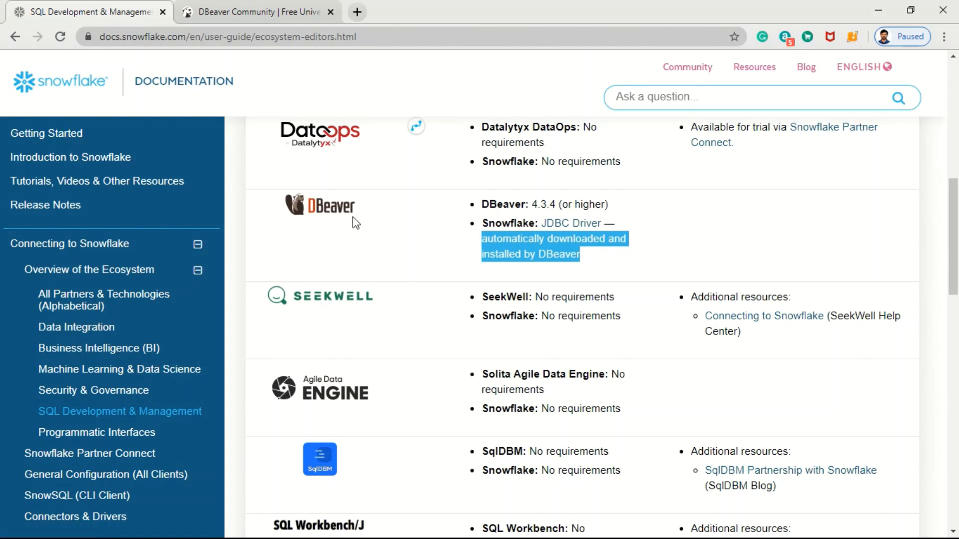
Step: Switch to the DBeaver Community website at dbeaver.io and open its download page
{"action": "left_click", "coordinate": [270, 17]}
{"action": "left_click", "coordinate": [164, 37]}
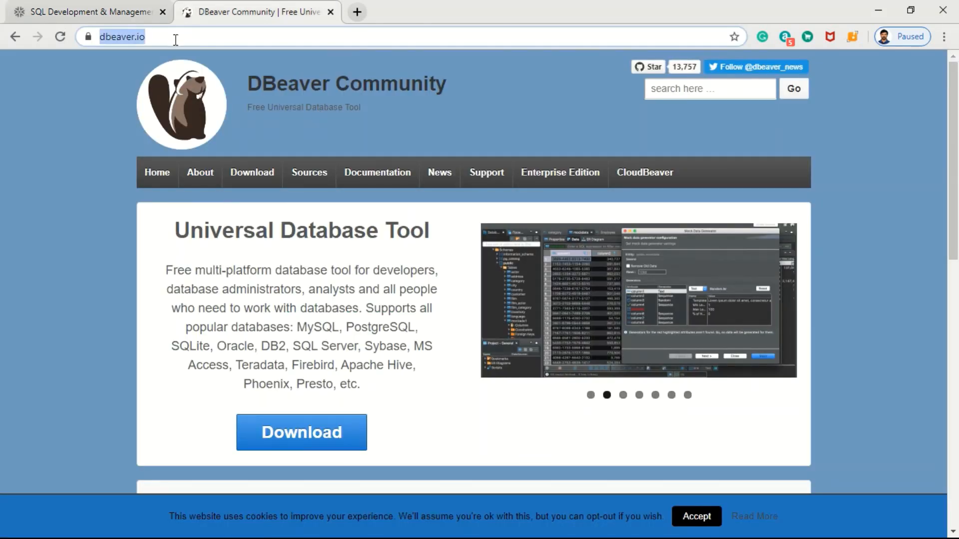
{"action": "left_click", "coordinate": [268, 181]}
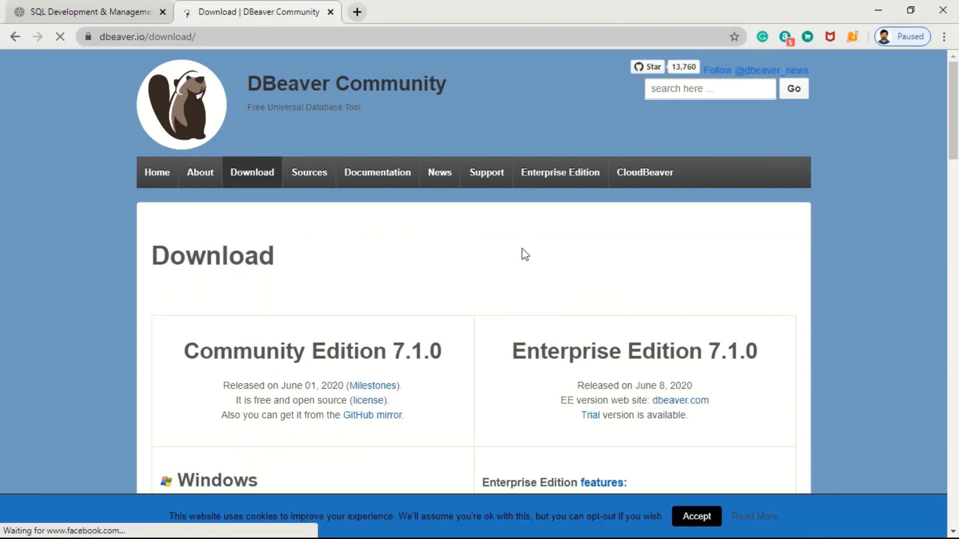
Step: Compare the Community Edition and Enterprise Edition 7.1.0, including the Enterprise NoSQL support and the Windows download options
{"action": "scroll", "coordinate": [524, 275], "scroll_direction": "down", "scroll_amount": 3}
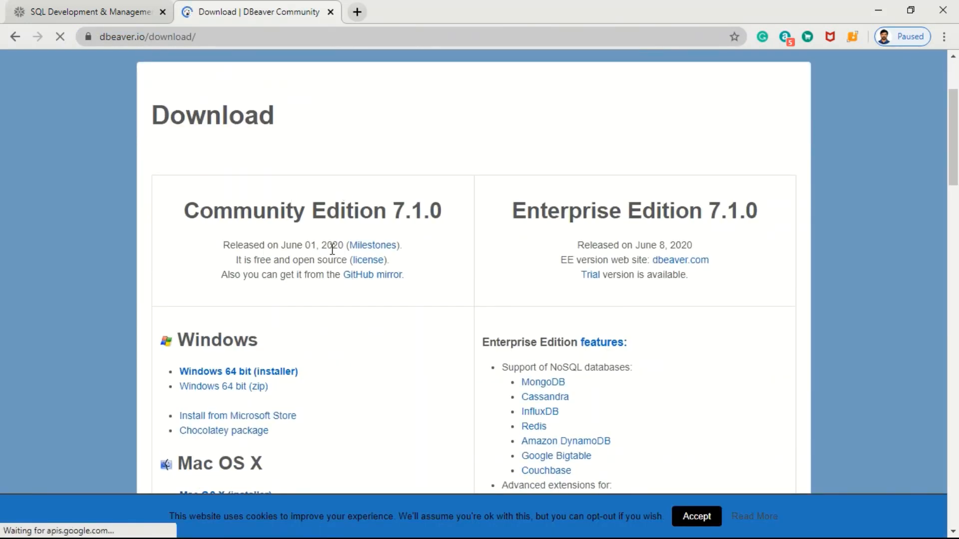
{"action": "left_click", "coordinate": [364, 246]}
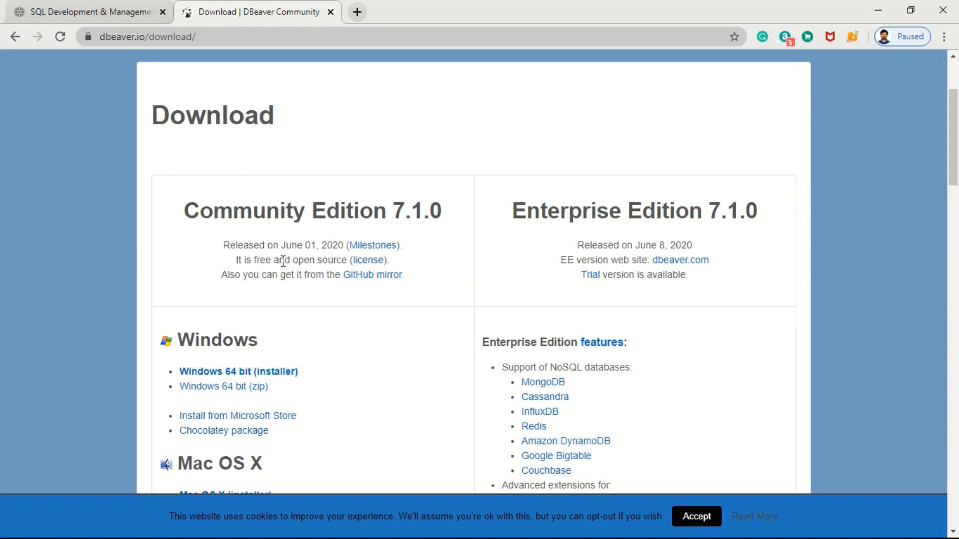
{"action": "left_click_drag", "start_coordinate": [503, 220], "coordinate": [716, 218]}
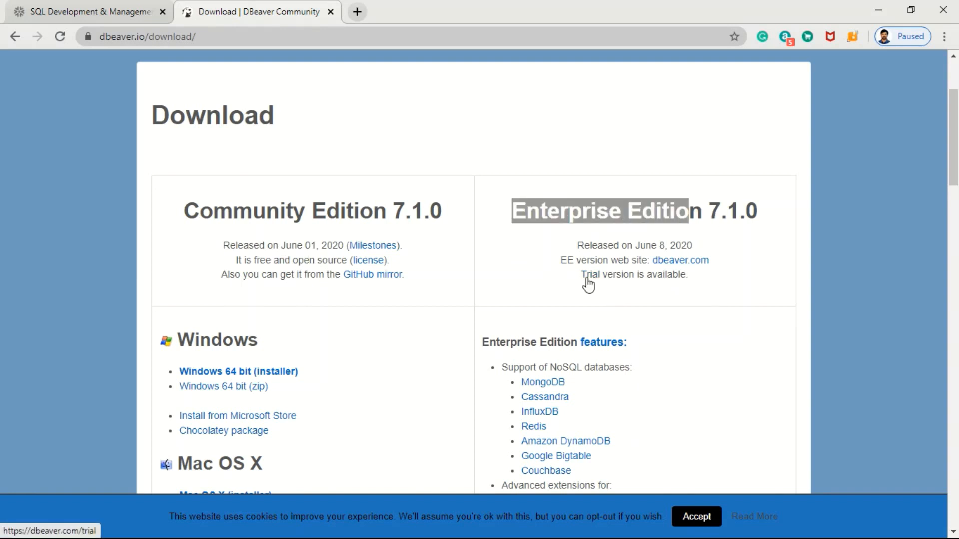
{"action": "scroll", "coordinate": [604, 312], "scroll_direction": "down", "scroll_amount": 2}
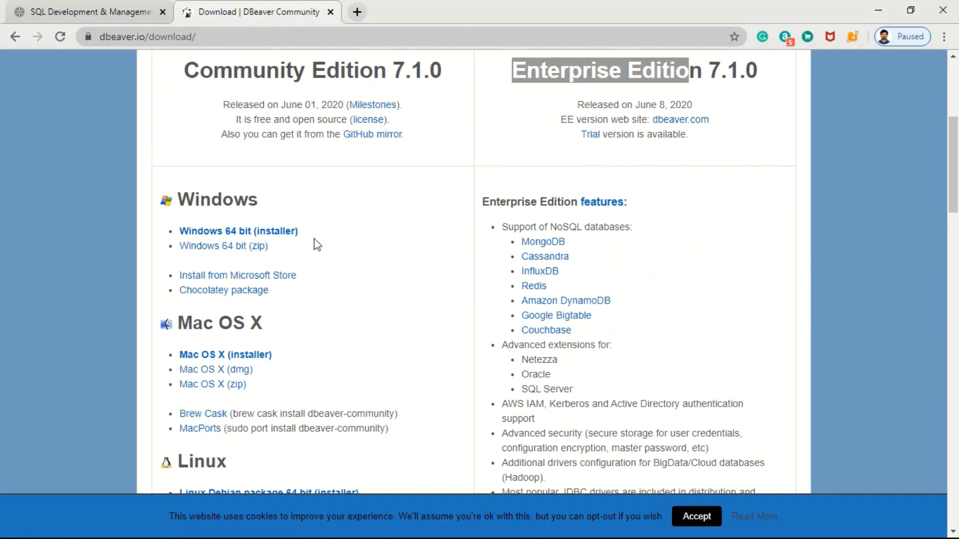
{"action": "scroll", "coordinate": [312, 225], "scroll_direction": "up", "scroll_amount": 1}
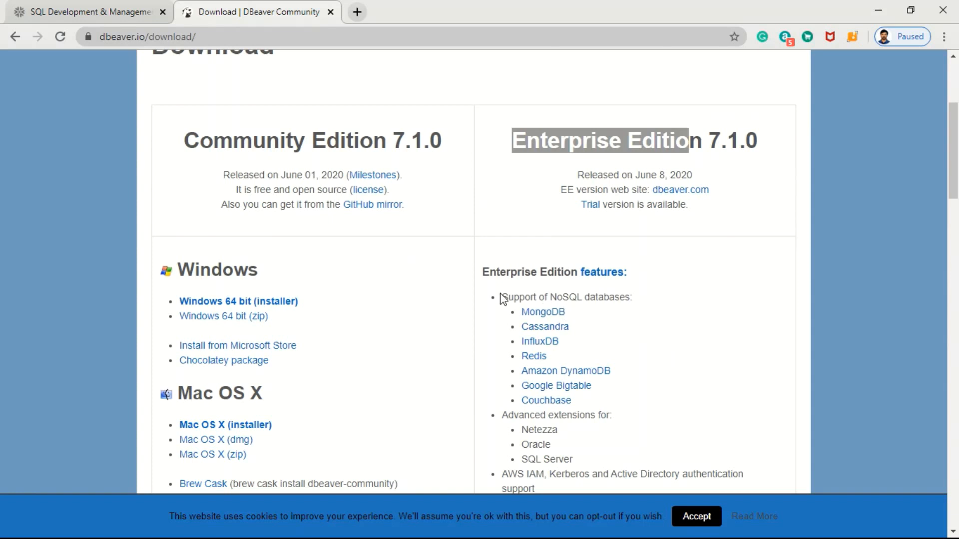
{"action": "left_click_drag", "start_coordinate": [501, 298], "coordinate": [603, 396]}
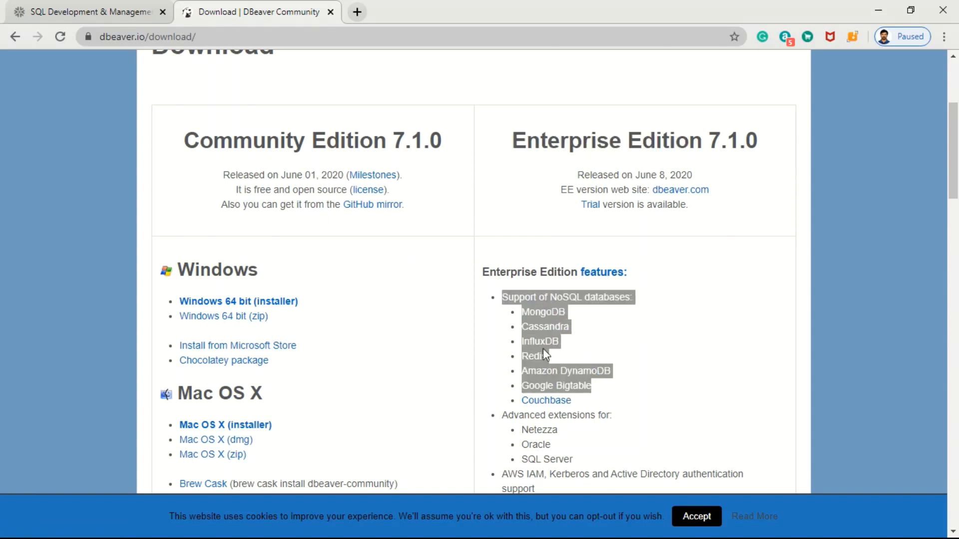
{"action": "left_click", "coordinate": [589, 348]}
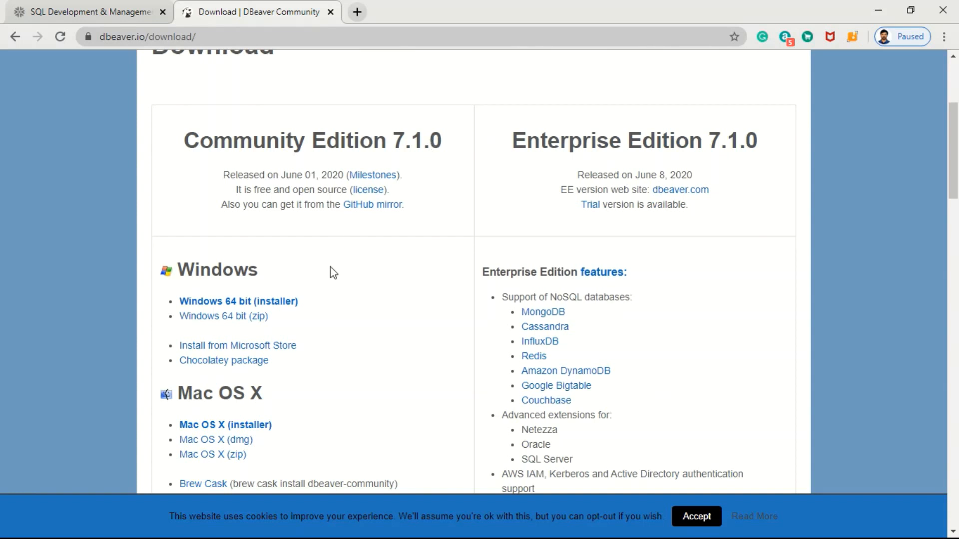
{"action": "scroll", "coordinate": [334, 273], "scroll_direction": "down", "scroll_amount": 1}
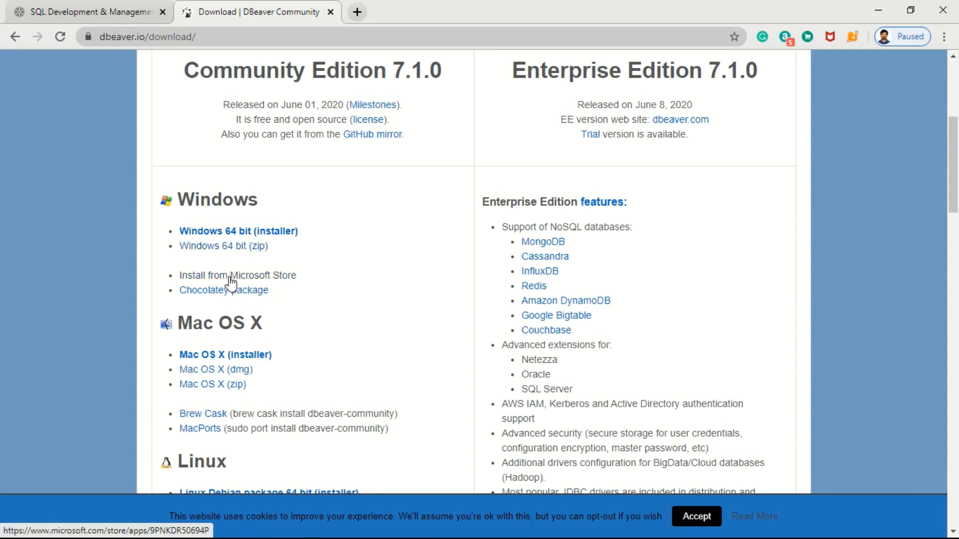
Step: Get DBeaver CE for Windows through its Microsoft Store listing and launch DBeaver
{"action": "left_click", "coordinate": [283, 279]}
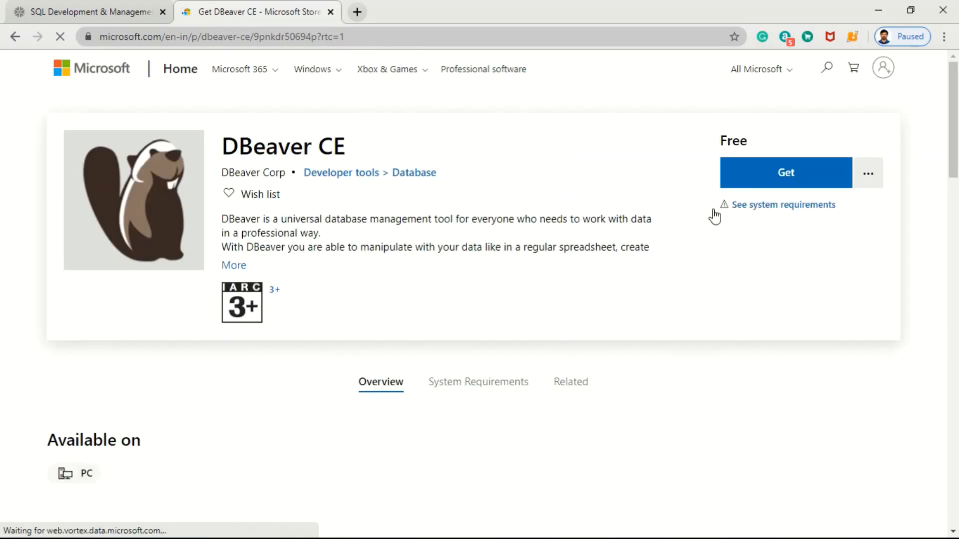
{"action": "left_click", "coordinate": [741, 169]}
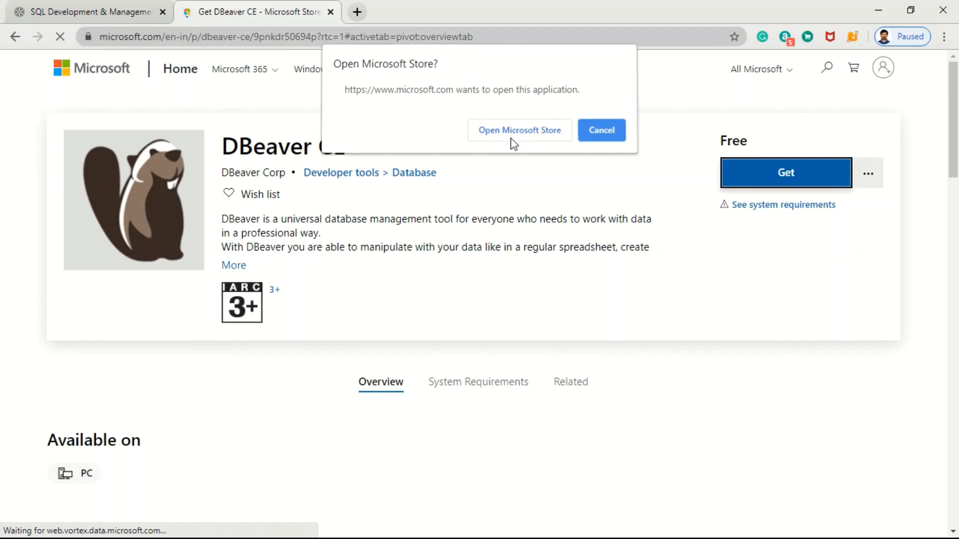
{"action": "left_click", "coordinate": [514, 144]}
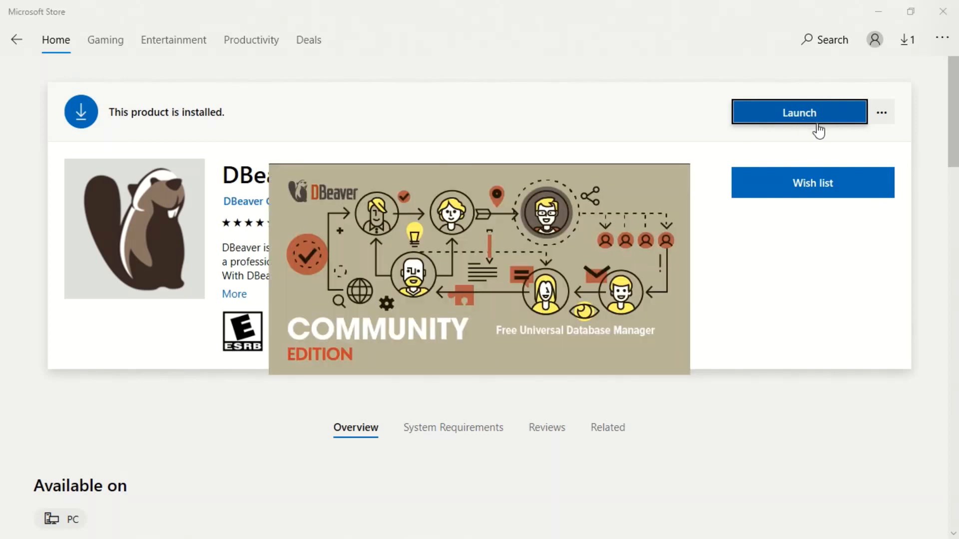
{"action": "left_click", "coordinate": [882, 18]}
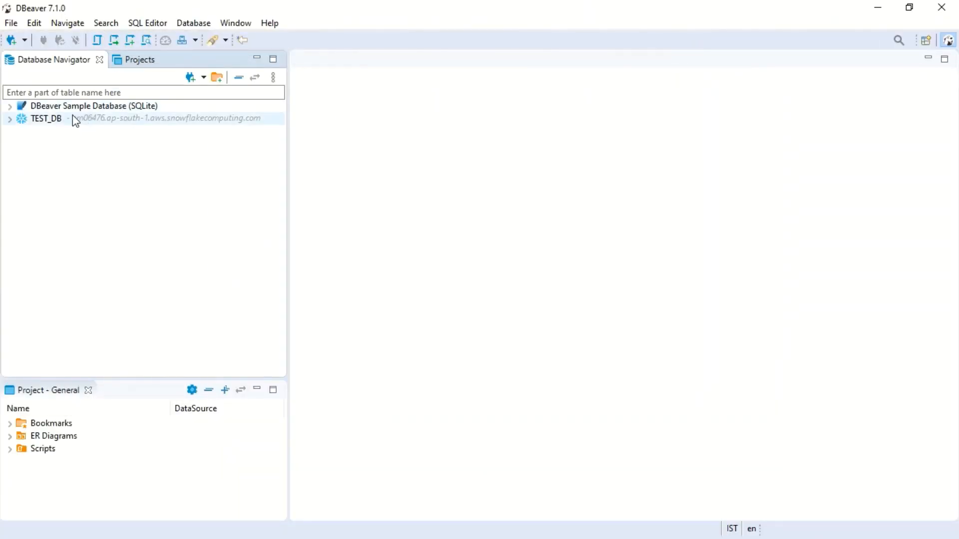
Step: Examine the database drivers offered for a new connection in the Popular, All and NoSQL categories, and close without creating a connection
{"action": "left_click", "coordinate": [193, 24]}
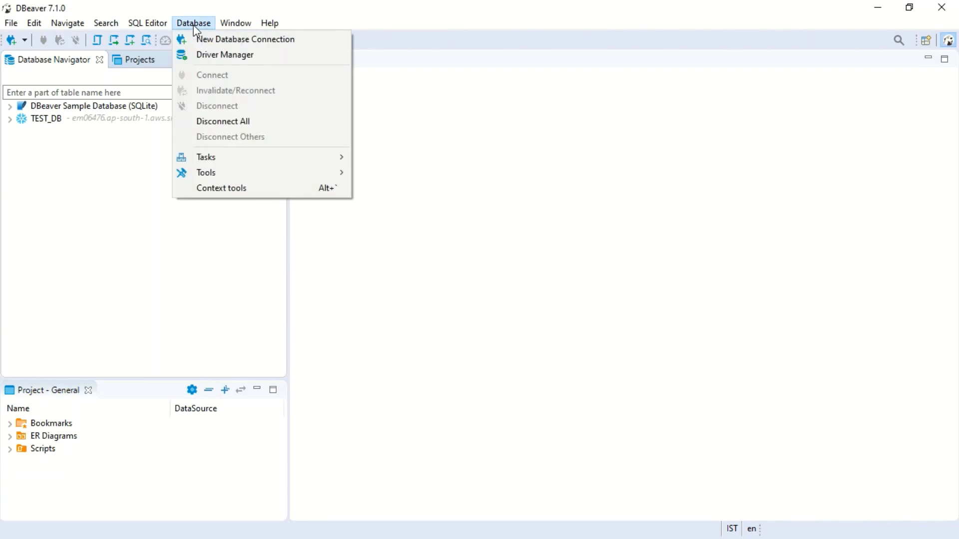
{"action": "left_click", "coordinate": [208, 36]}
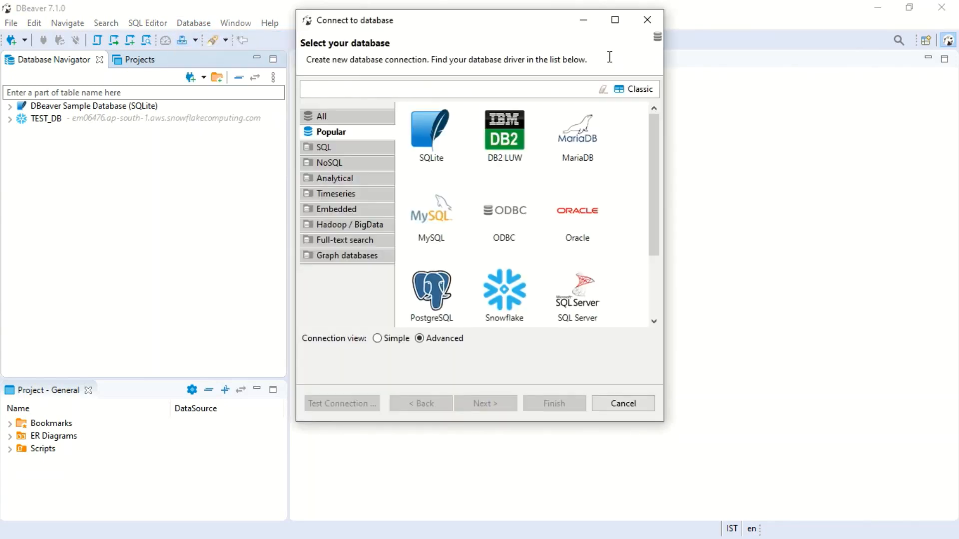
{"action": "scroll", "coordinate": [658, 131], "scroll_direction": "down", "scroll_amount": 3}
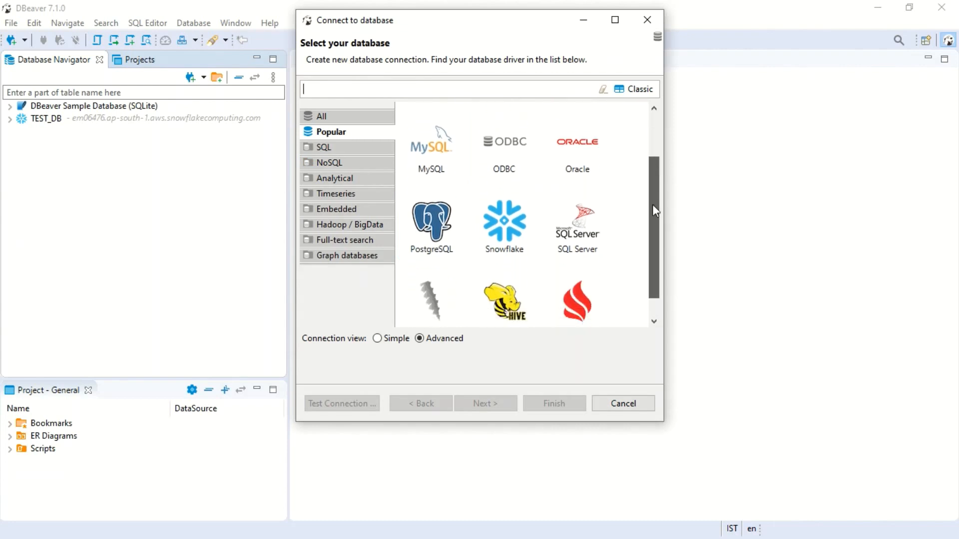
{"action": "left_click", "coordinate": [320, 116]}
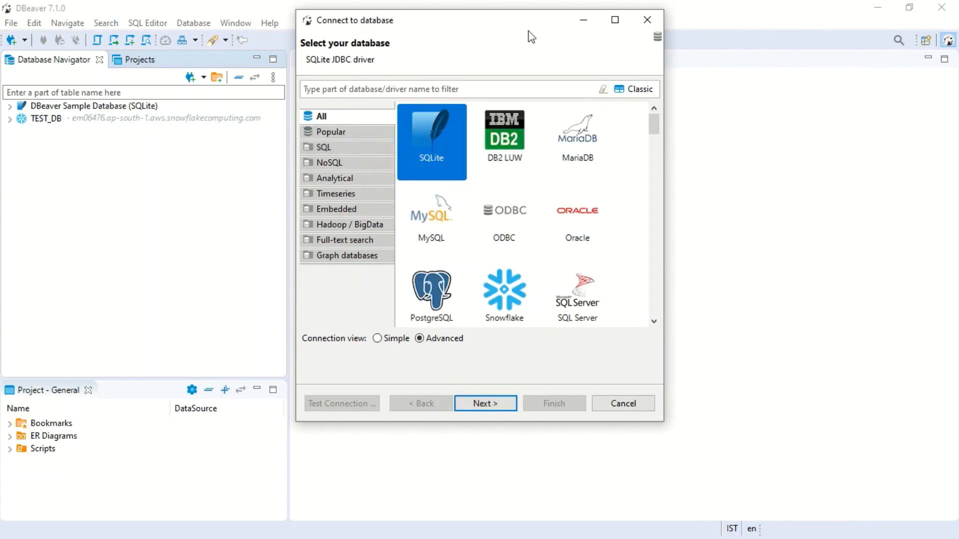
{"action": "mouse_move", "coordinate": [655, 125]}
{"action": "left_mouse_down"}
{"action": "mouse_move", "coordinate": [655, 307]}
{"action": "mouse_move", "coordinate": [655, 131]}
{"action": "left_mouse_up"}
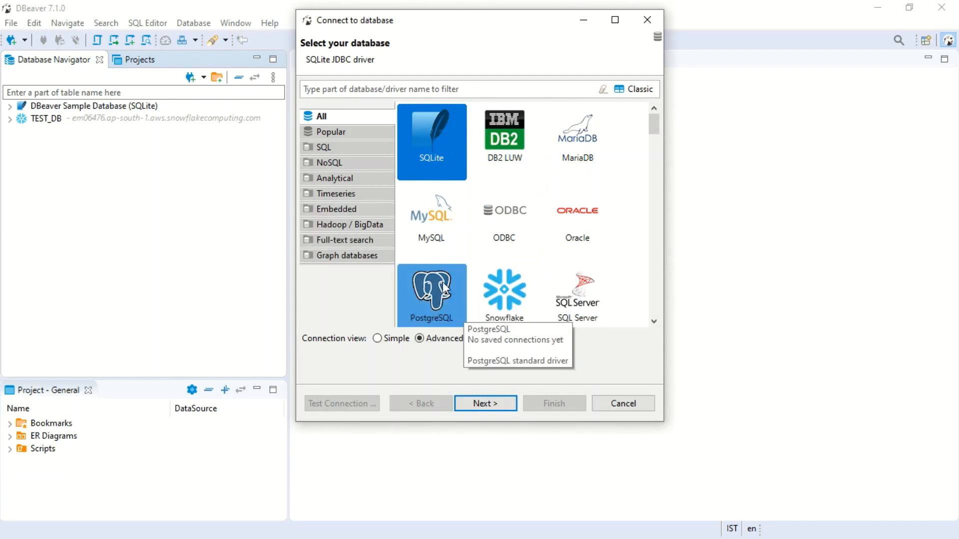
{"action": "left_click", "coordinate": [341, 163]}
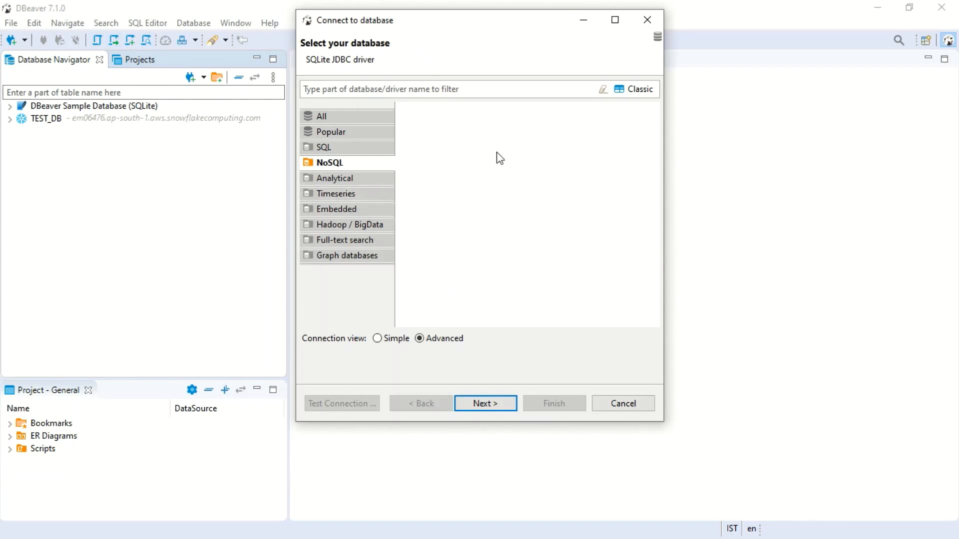
{"action": "left_click", "coordinate": [610, 405]}
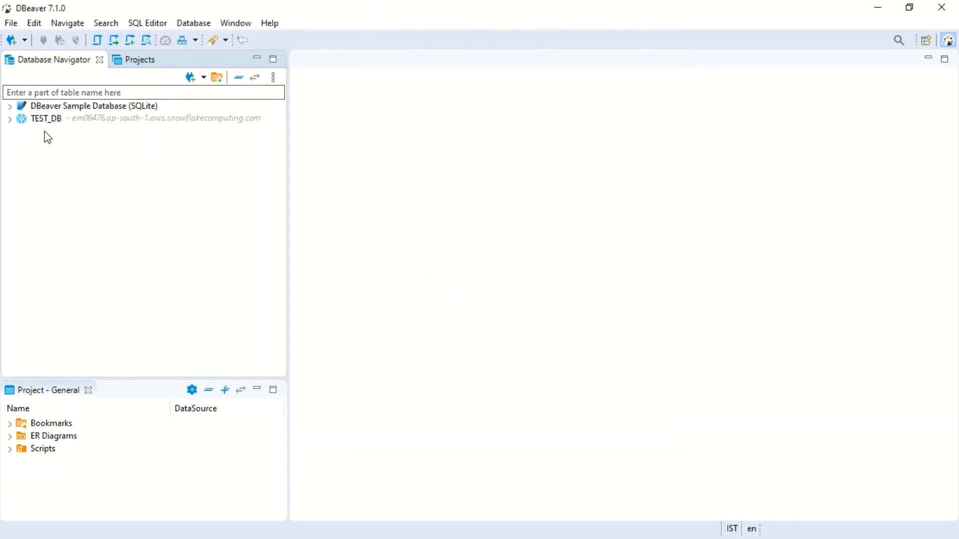
Step: Connect to TEST_DB and expand the tables of the PUBLIC schema in LIBRARY_CARD_CATALOG
{"action": "left_click", "coordinate": [50, 120]}
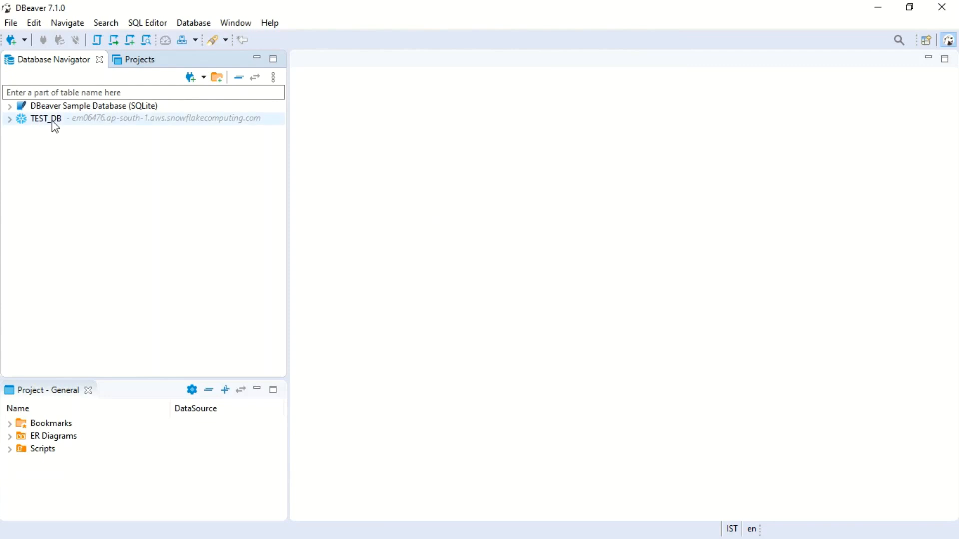
{"action": "left_click", "coordinate": [12, 123]}
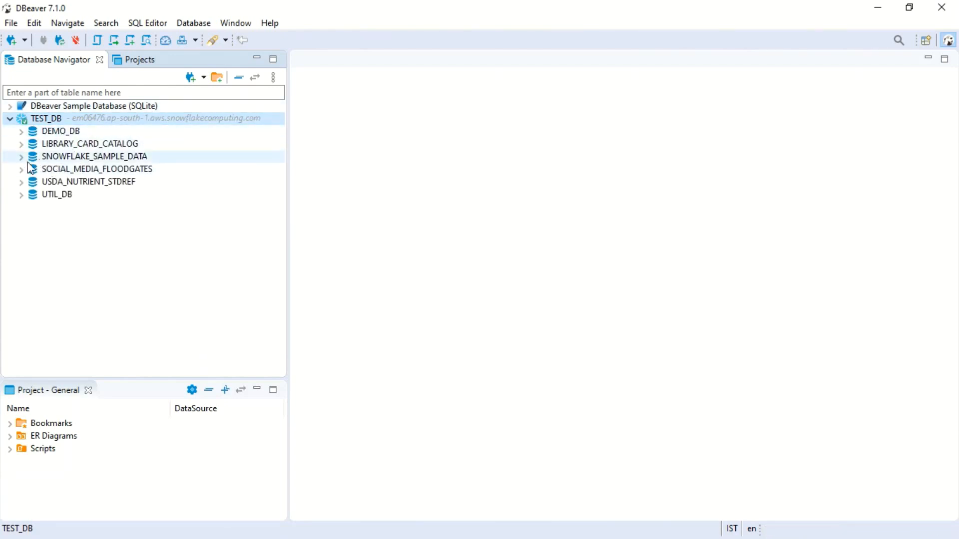
{"action": "left_click", "coordinate": [21, 145]}
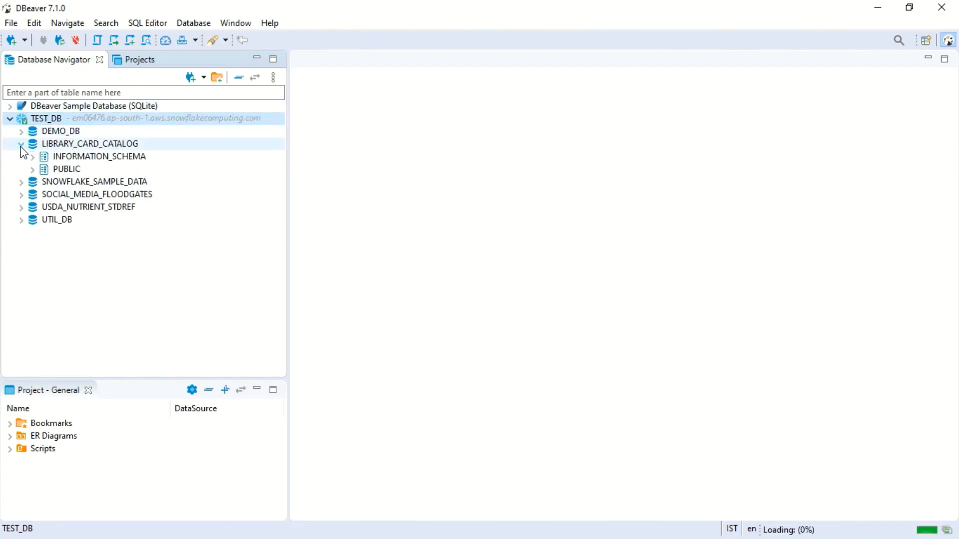
{"action": "left_click", "coordinate": [33, 169]}
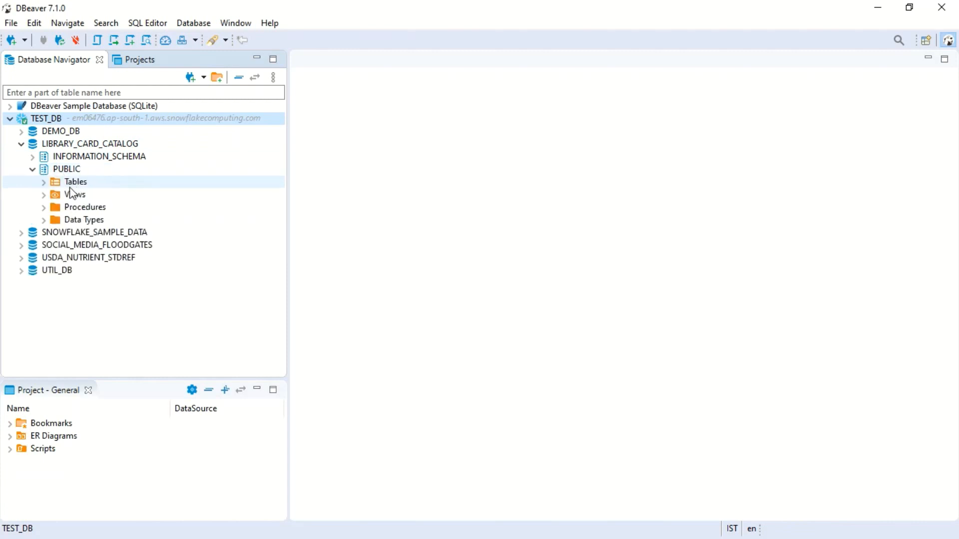
{"action": "left_click", "coordinate": [43, 181]}
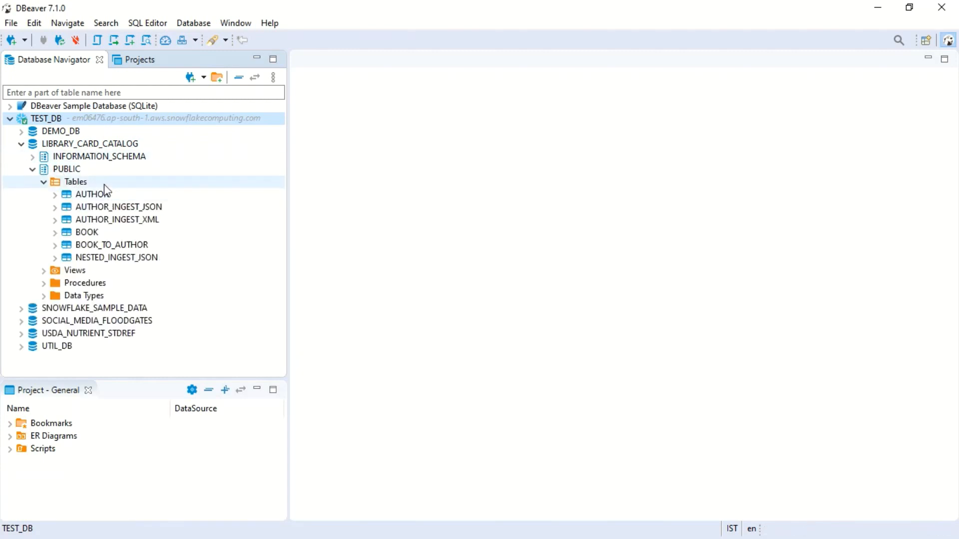
Step: View the data of the AUTHOR table
{"action": "right_click", "coordinate": [104, 199]}
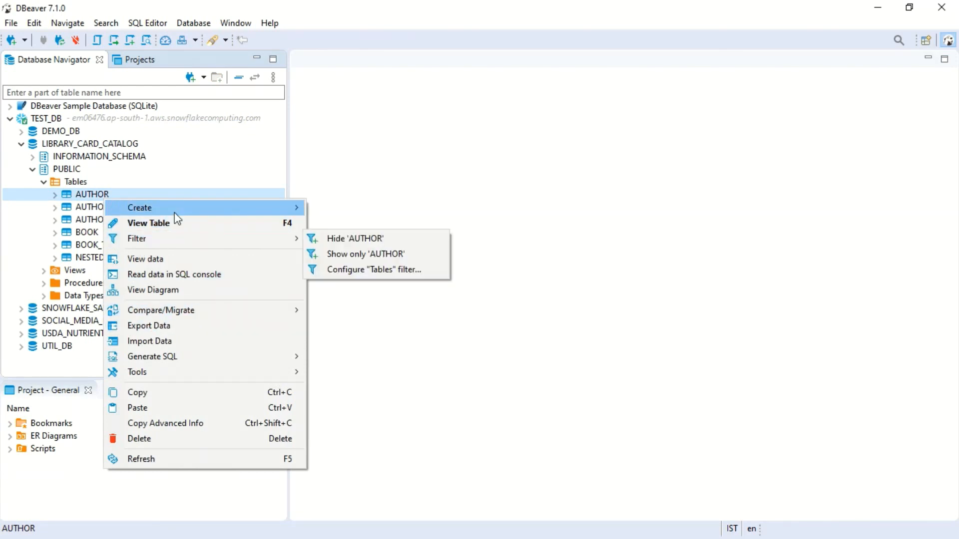
{"action": "mouse_move", "coordinate": [175, 214]}
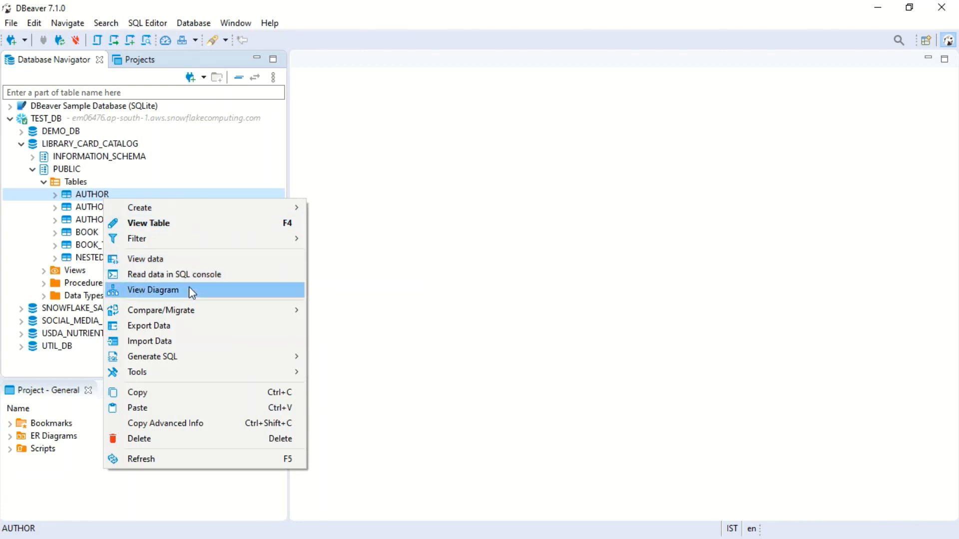
{"action": "left_click", "coordinate": [203, 263]}
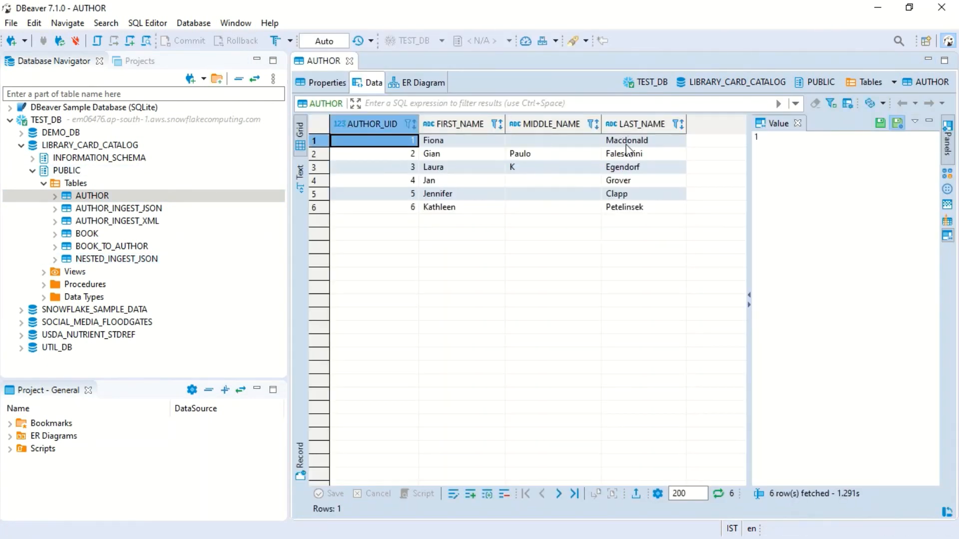
Step: Select rows 2 to 6 of the AUTHOR data, examine the export target formats offered for them, and cancel the export
{"action": "left_click_drag", "start_coordinate": [388, 152], "coordinate": [636, 220]}
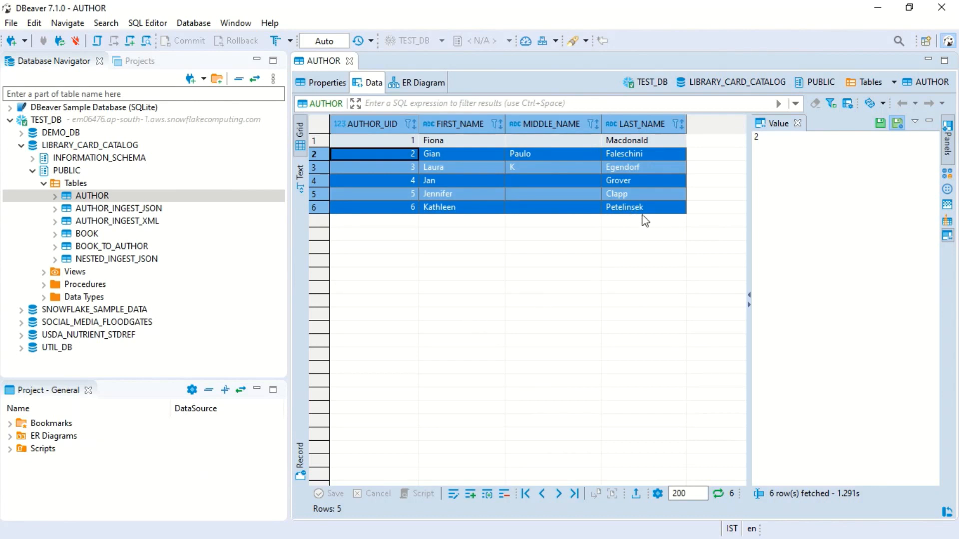
{"action": "right_click", "coordinate": [548, 199]}
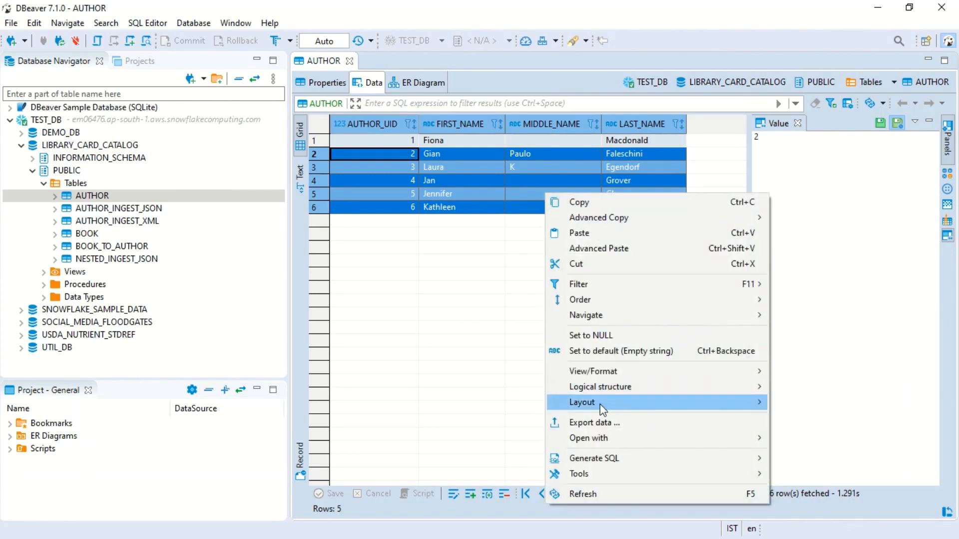
{"action": "left_click", "coordinate": [601, 421]}
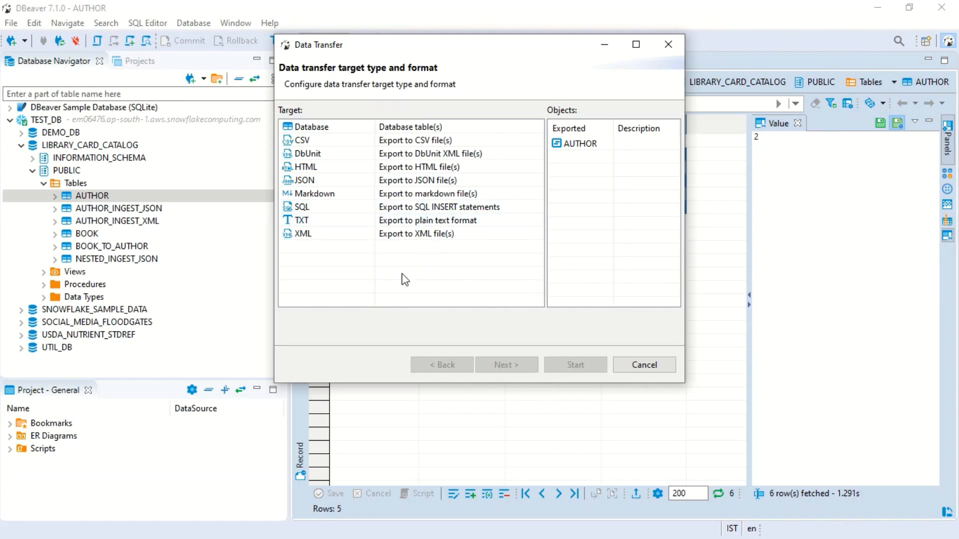
{"action": "left_click", "coordinate": [639, 366]}
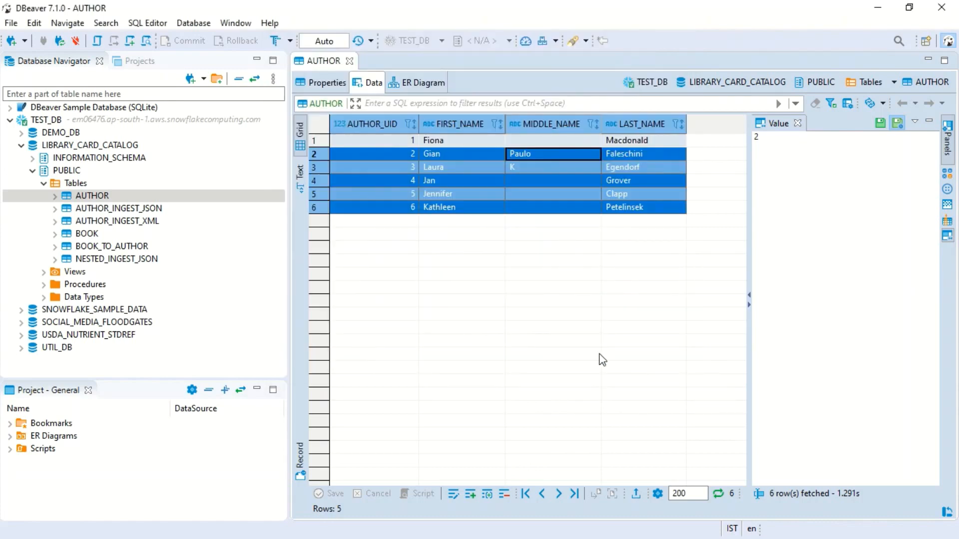
Step: Expand the AUTHOR table down to its columns and look through AUTHOR_UID, FIRST_NAME, MIDDLE_NAME and LAST_NAME with their data types
{"action": "left_click", "coordinate": [55, 196]}
{"action": "left_click", "coordinate": [66, 209]}
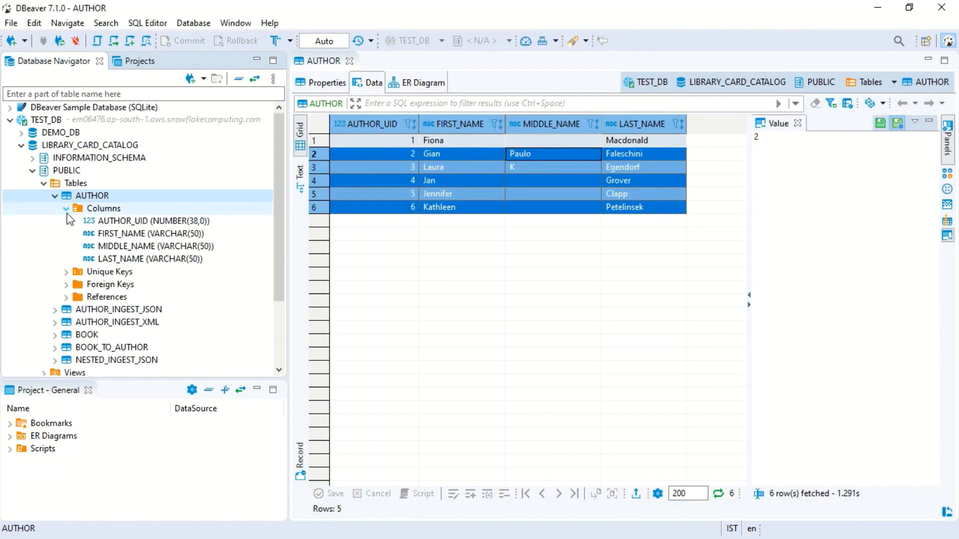
{"action": "left_click", "coordinate": [131, 221]}
{"action": "left_click", "coordinate": [154, 234]}
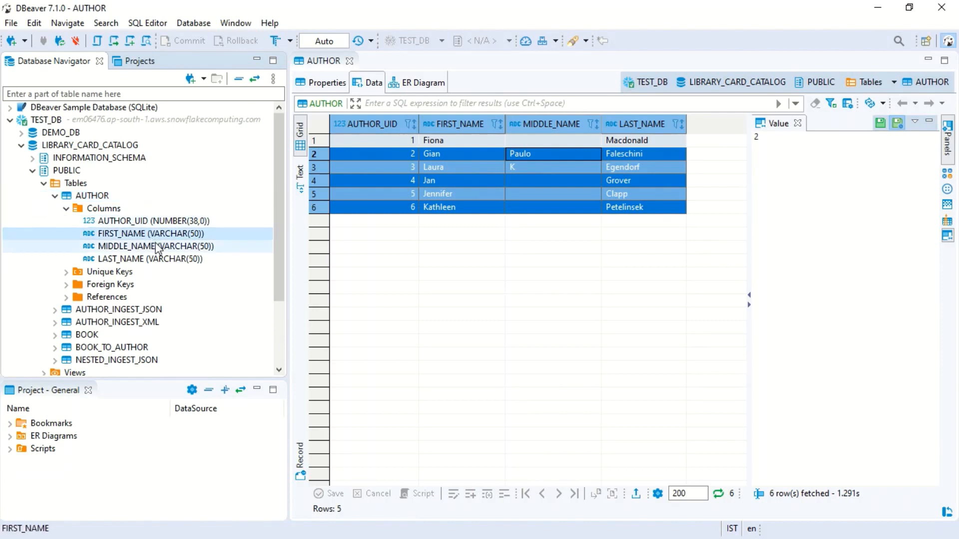
{"action": "left_click", "coordinate": [157, 247]}
{"action": "left_click", "coordinate": [161, 260]}
{"action": "left_click", "coordinate": [179, 223]}
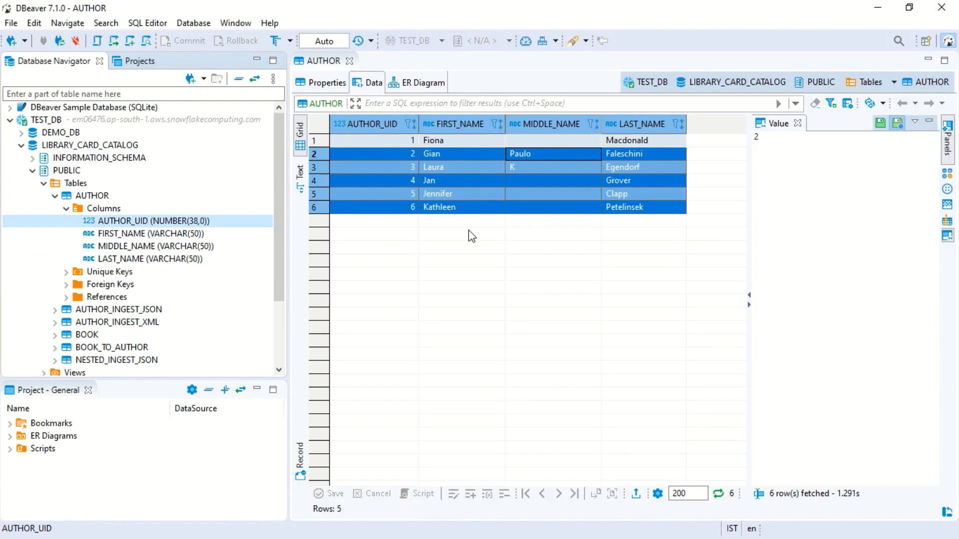
{"action": "left_click", "coordinate": [196, 23]}
{"action": "left_click", "coordinate": [413, 324]}
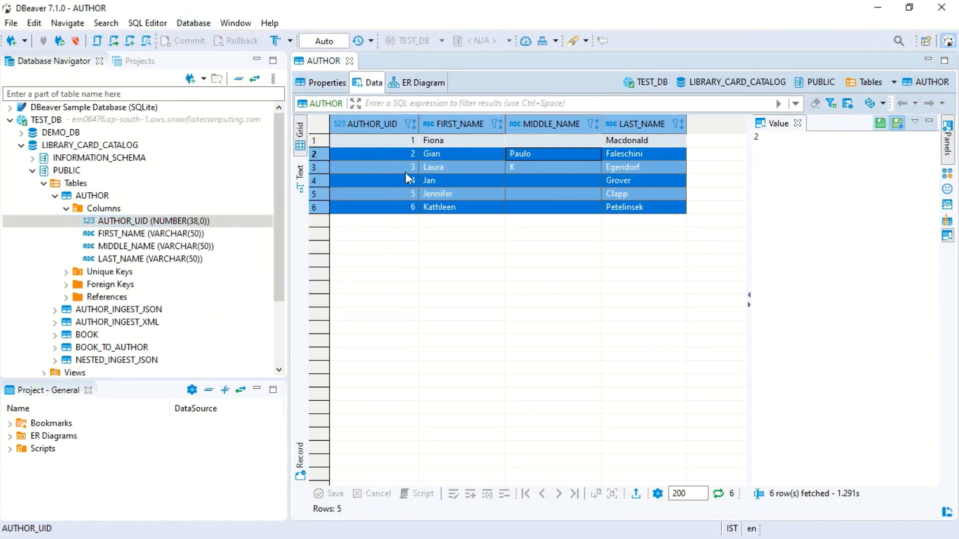
{"action": "left_click", "coordinate": [200, 23]}
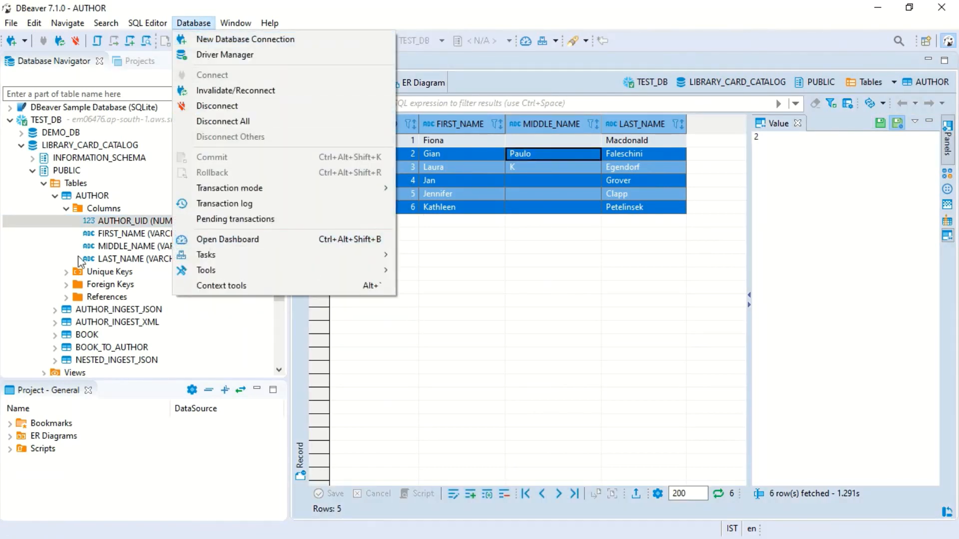
{"action": "left_click", "coordinate": [125, 236]}
Step: Bring up the actions available for the AUTHOR_UID column of the AUTHOR table
{"action": "left_click", "coordinate": [155, 224]}
{"action": "right_click", "coordinate": [154, 222]}
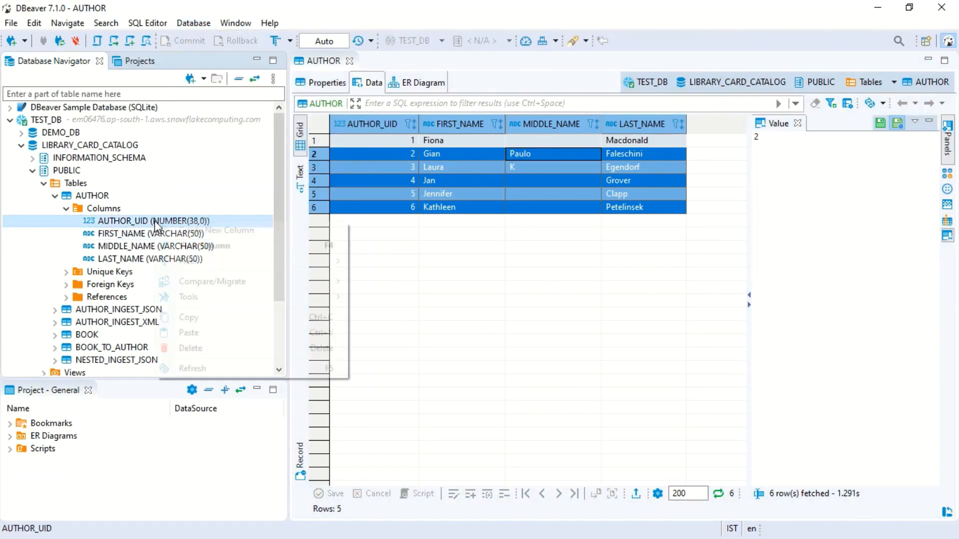